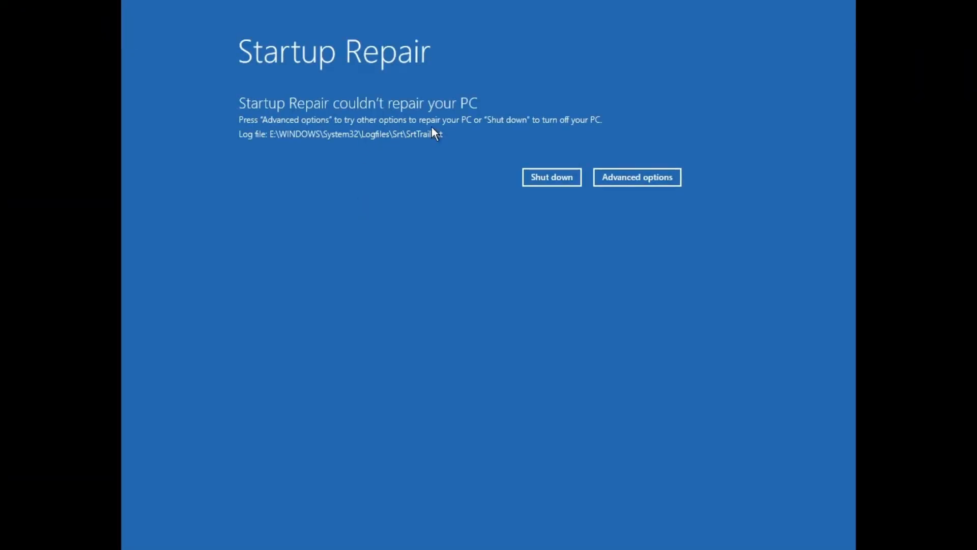
Run Startup Repair again from Troubleshoot > Advanced options and let the diagnosis complete.
click(632, 173)
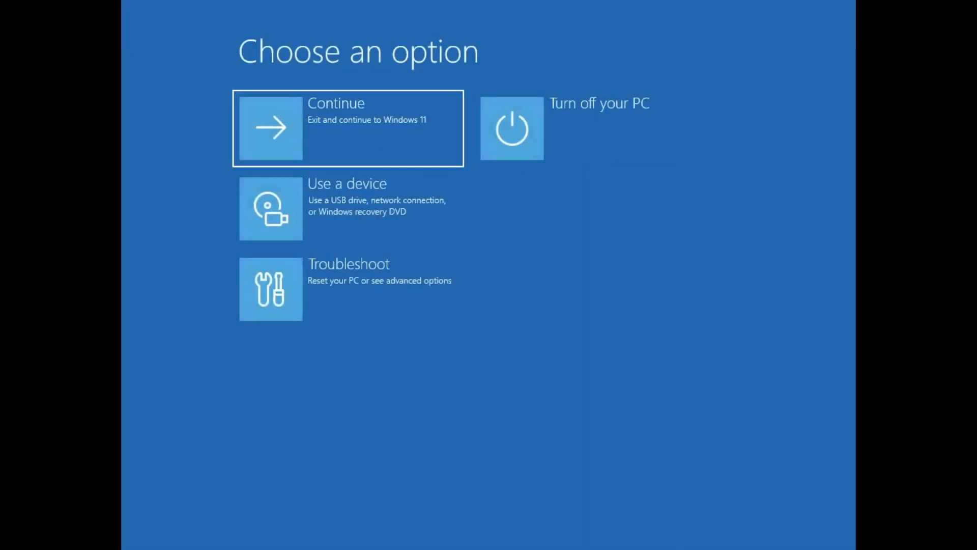
click(375, 309)
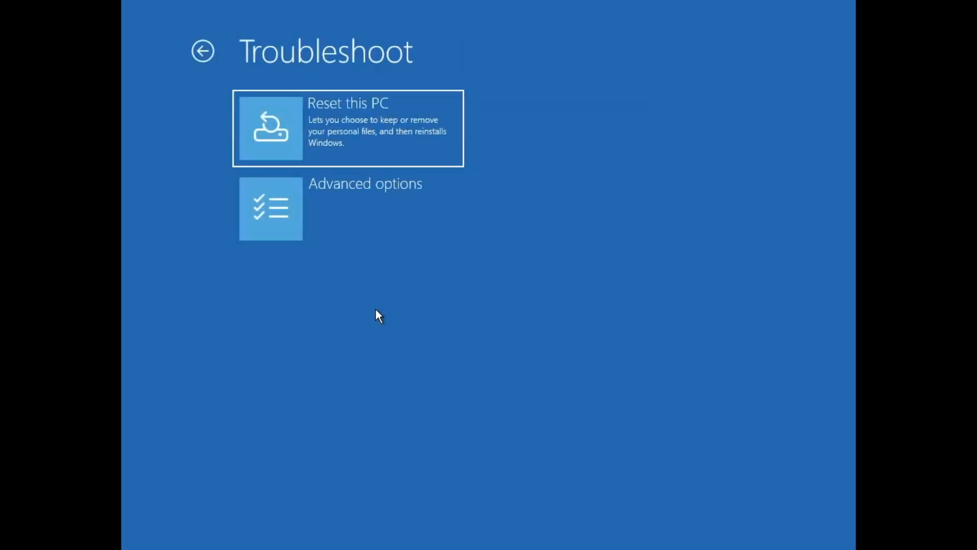
click(364, 231)
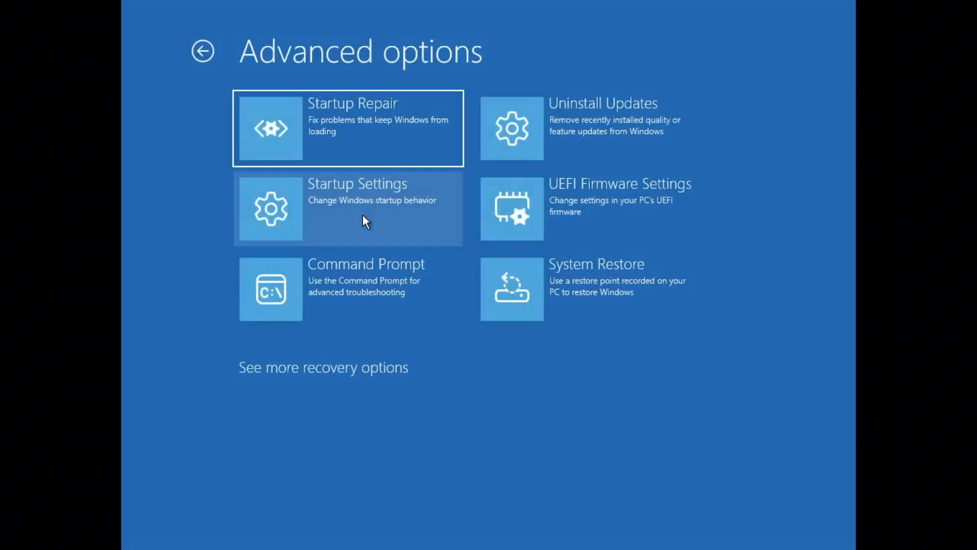
click(360, 120)
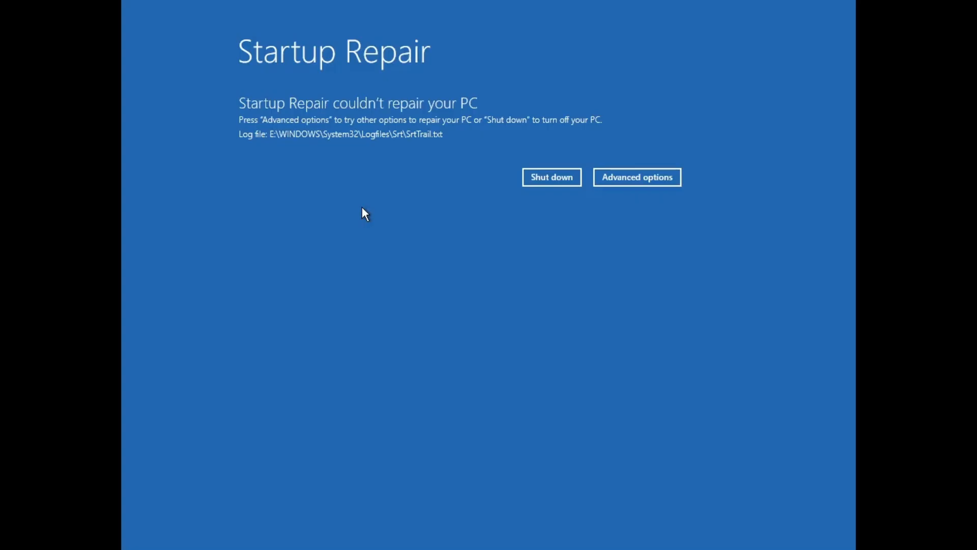
Uninstall the latest quality update via Advanced options > Uninstall Updates and confirm with Done.
click(632, 176)
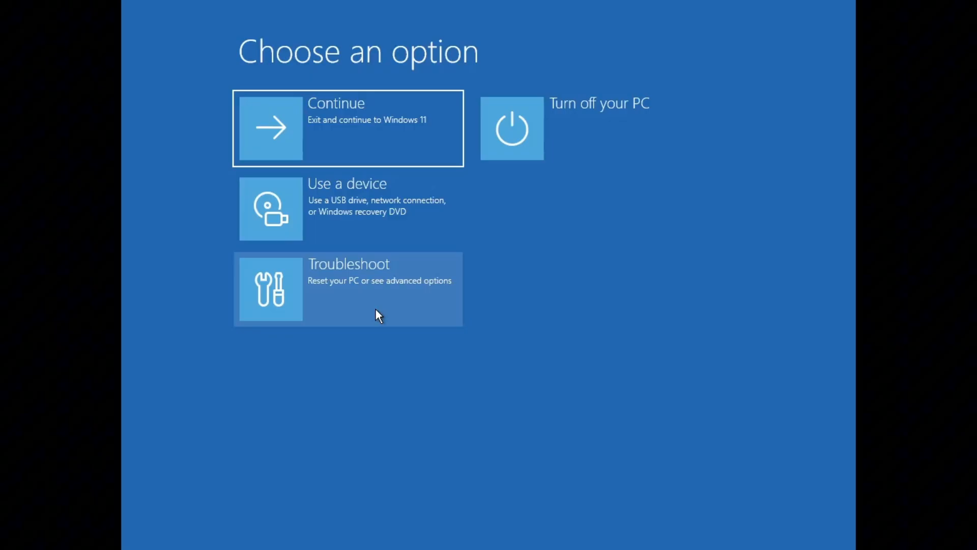
click(375, 307)
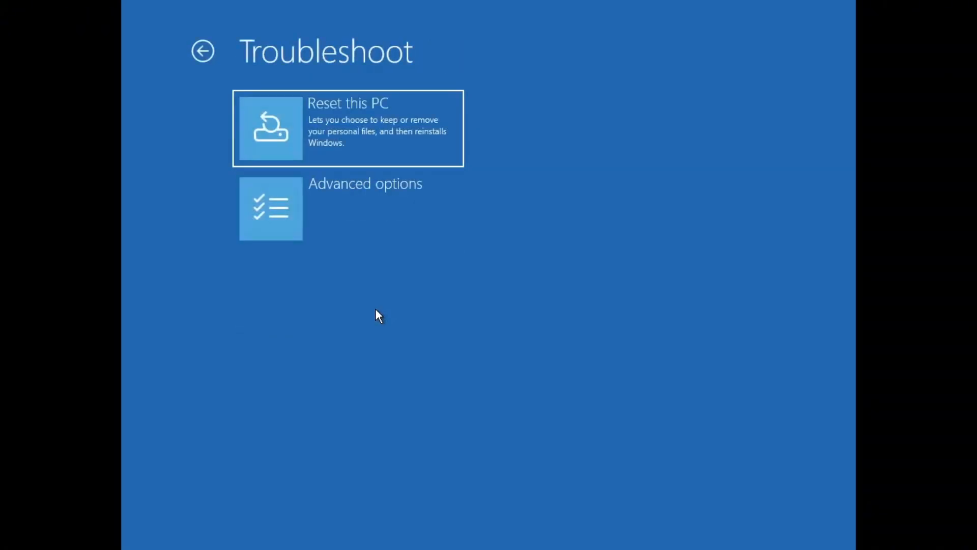
click(364, 232)
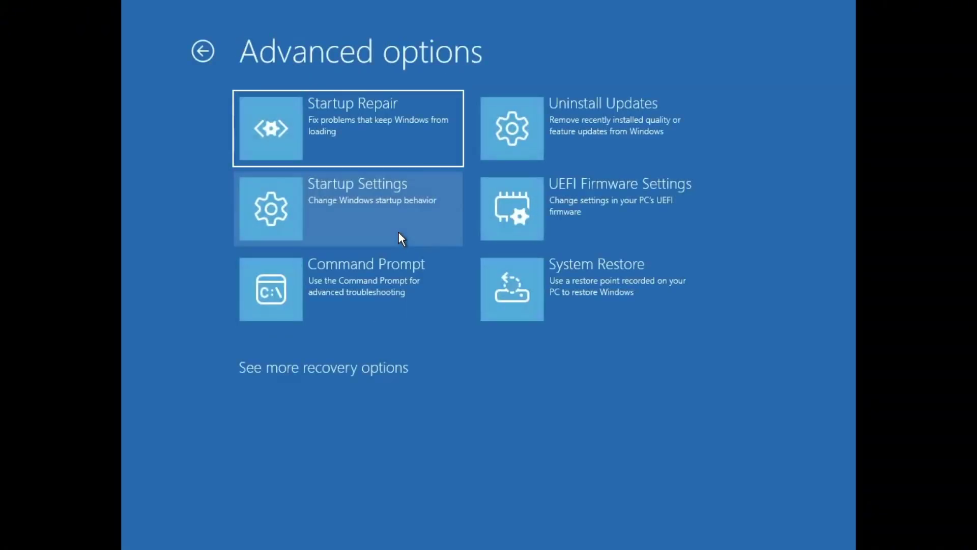
click(595, 150)
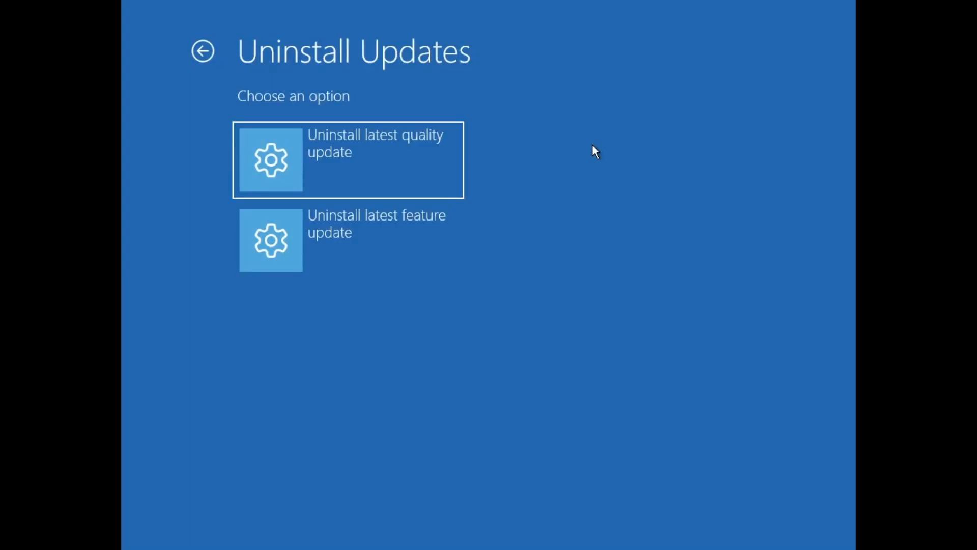
click(368, 153)
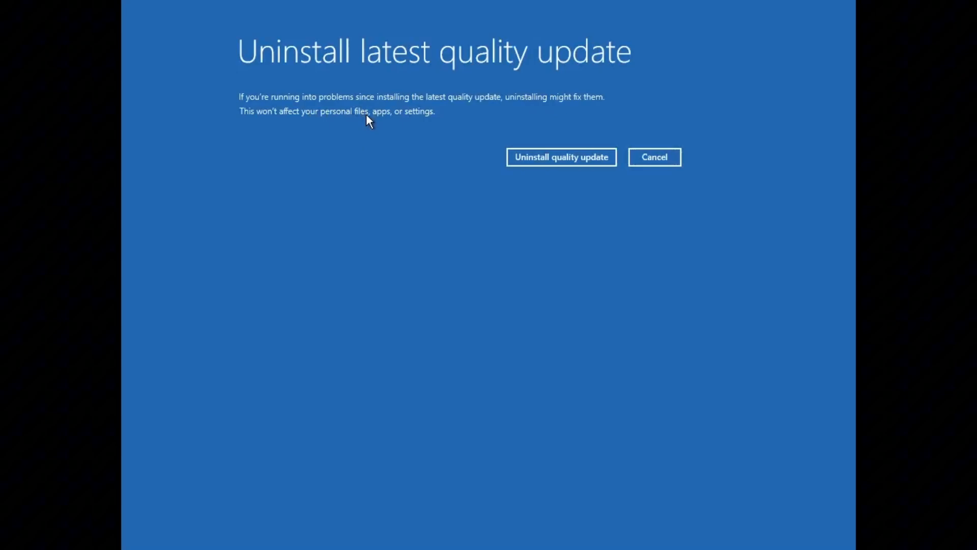
click(553, 156)
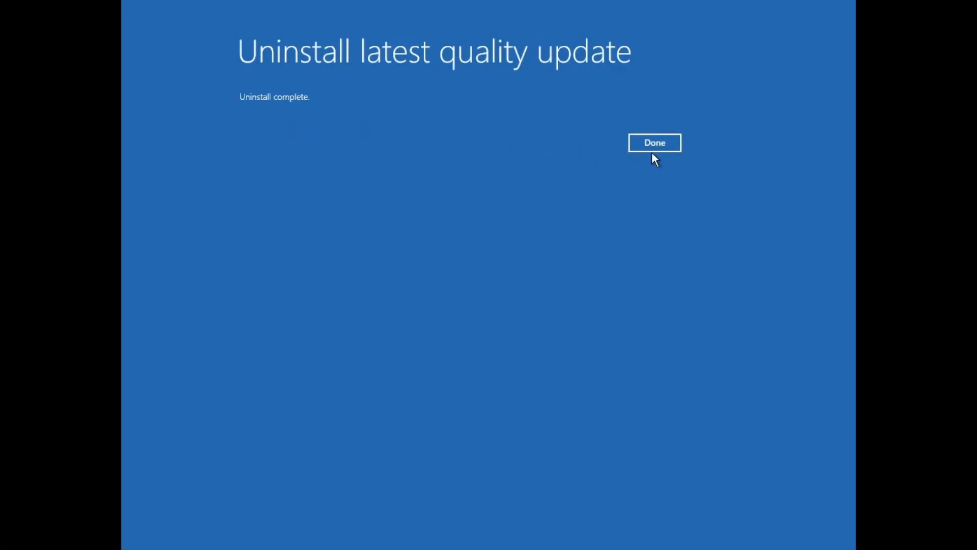
click(652, 143)
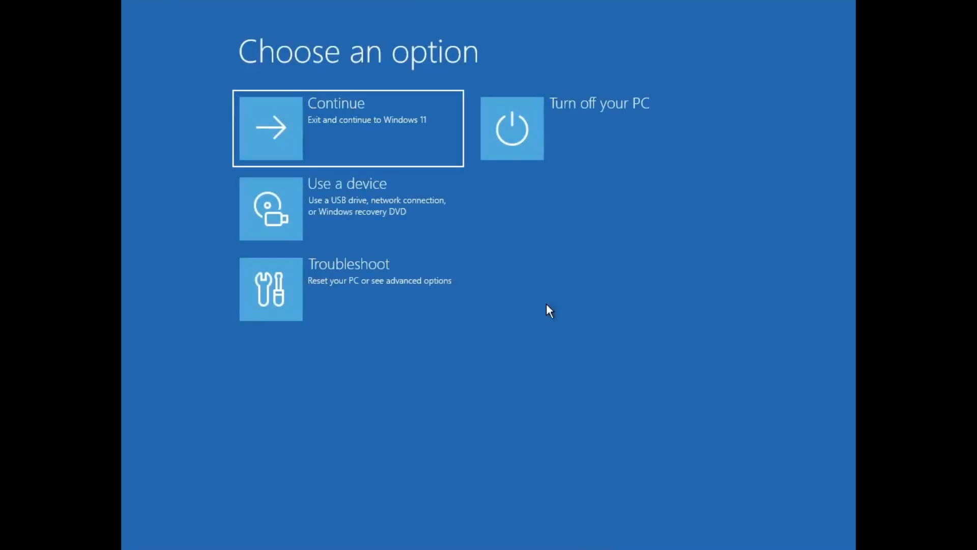
Review the option to uninstall the latest feature update, ending at the main recovery menu.
click(417, 297)
click(359, 229)
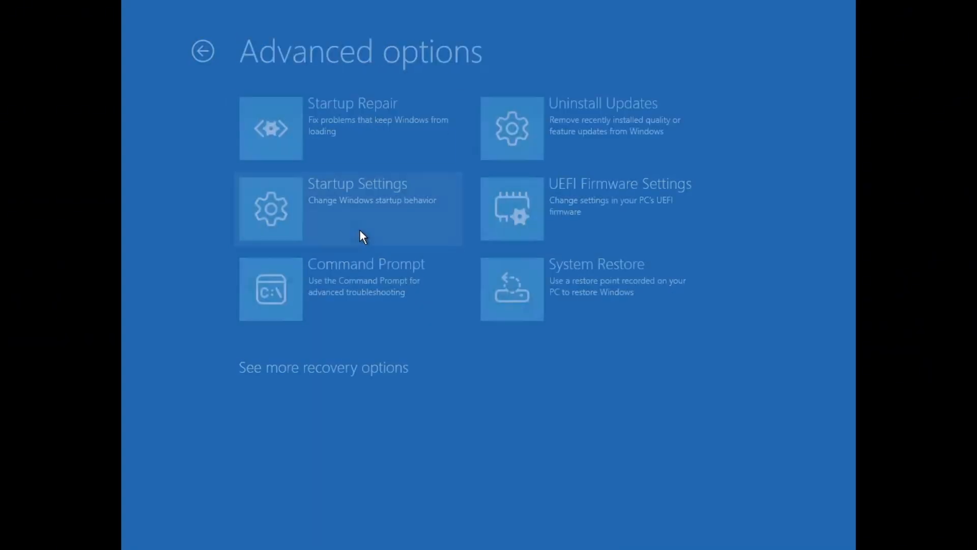
click(561, 133)
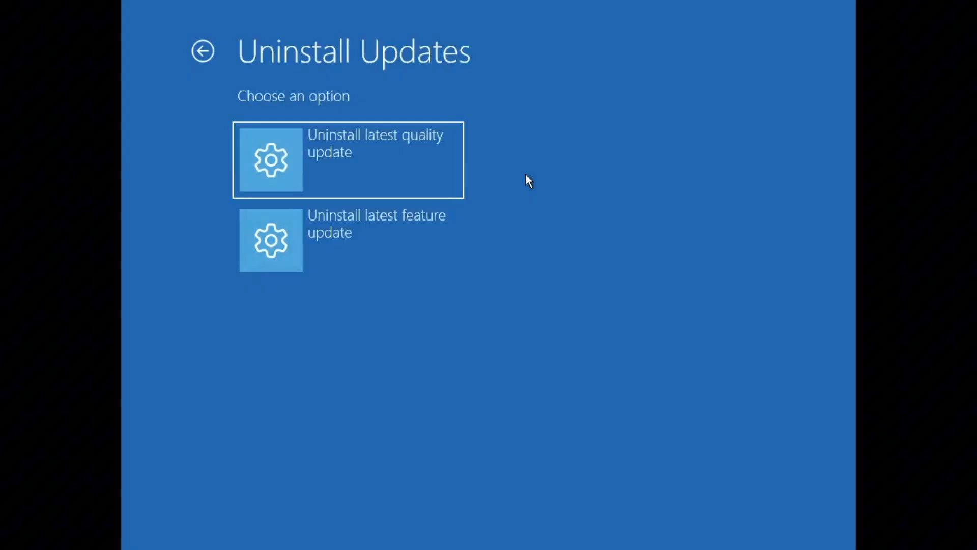
click(399, 220)
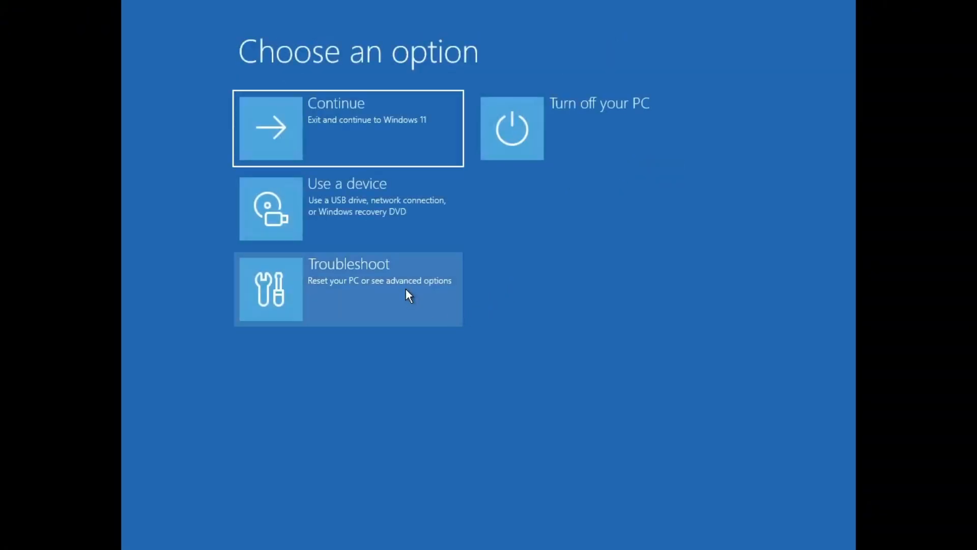
click(405, 289)
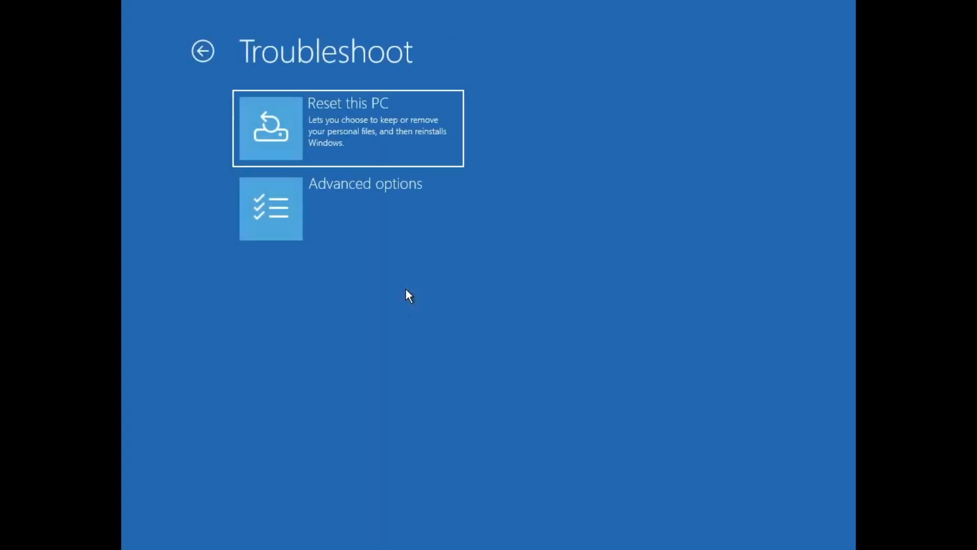
click(400, 187)
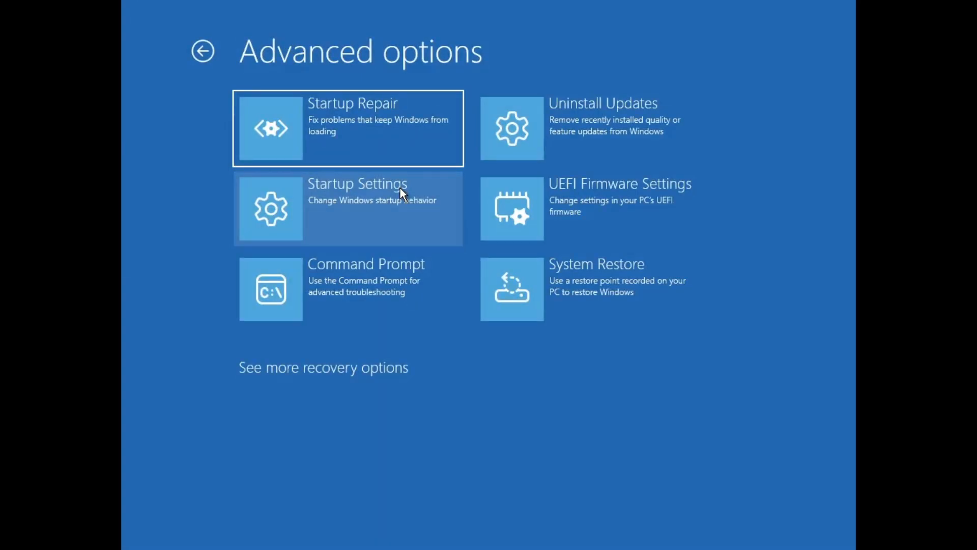
click(621, 287)
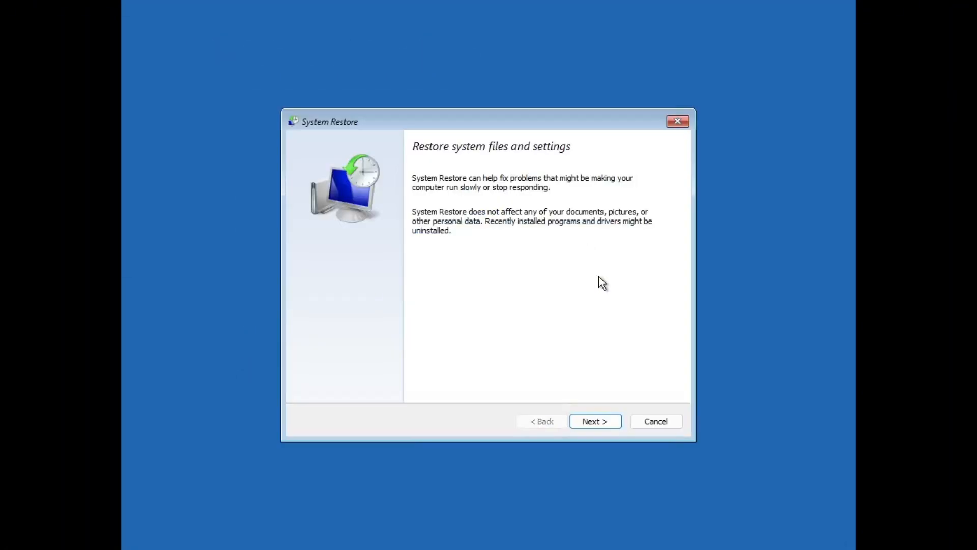
click(595, 421)
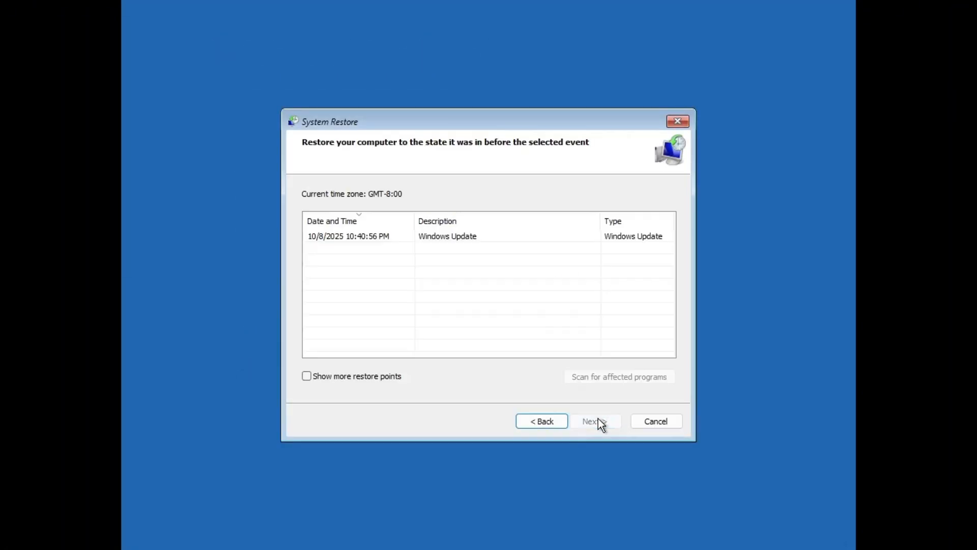
click(366, 235)
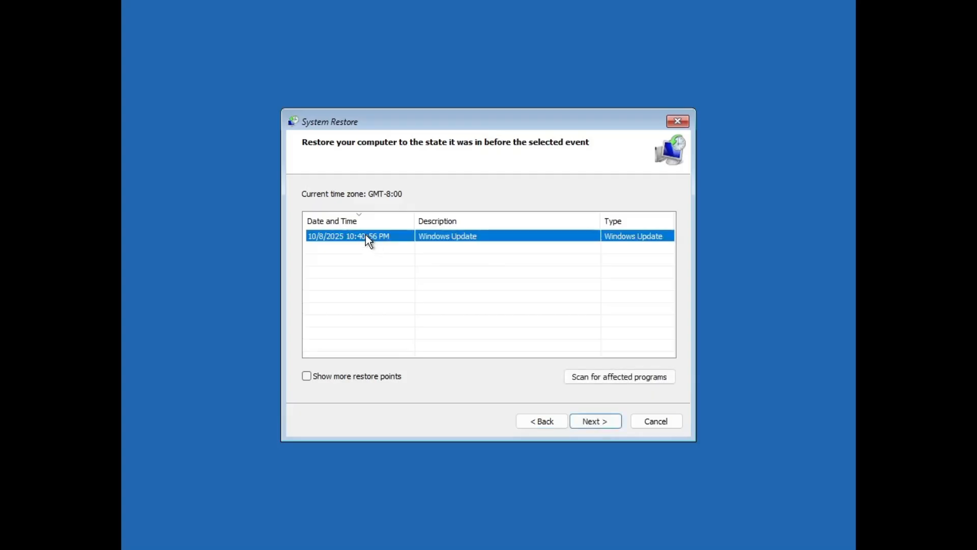
click(597, 422)
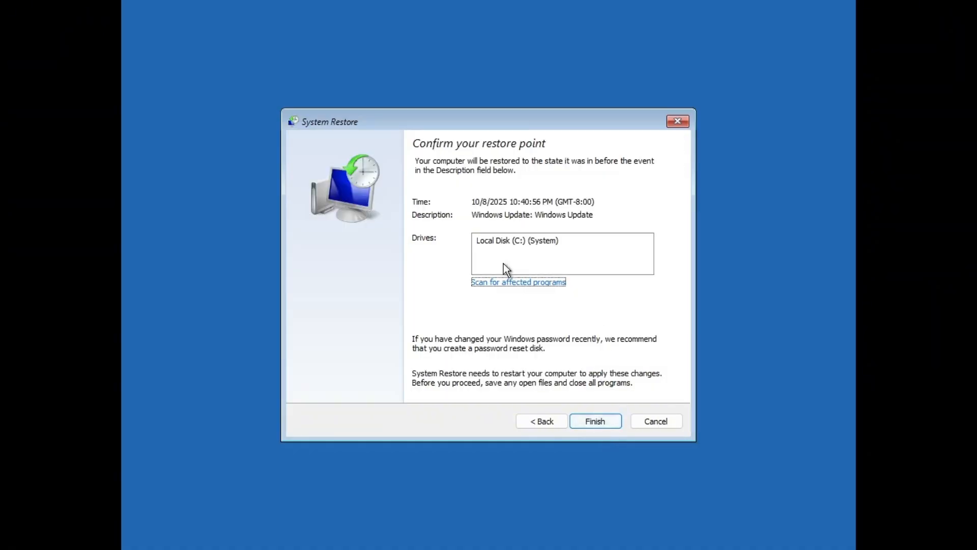
click(511, 244)
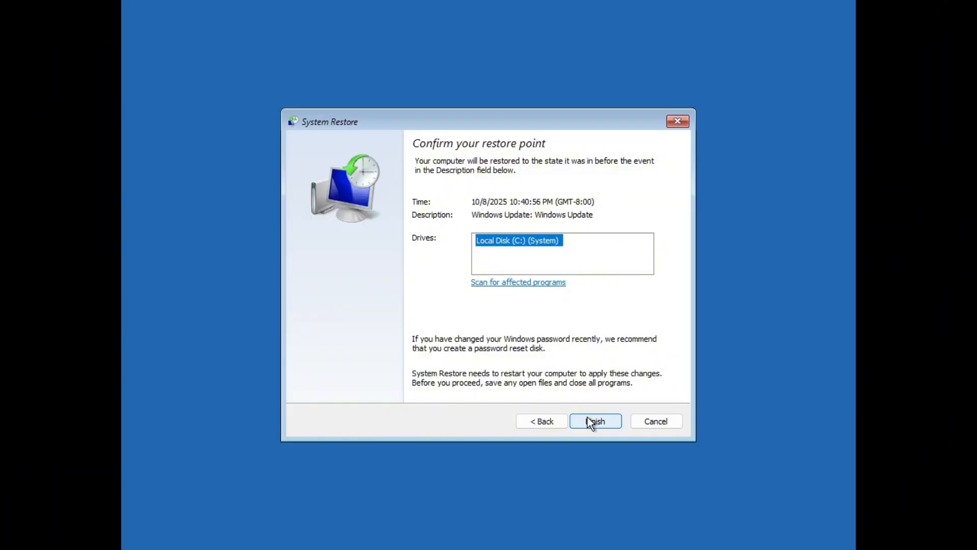
click(653, 426)
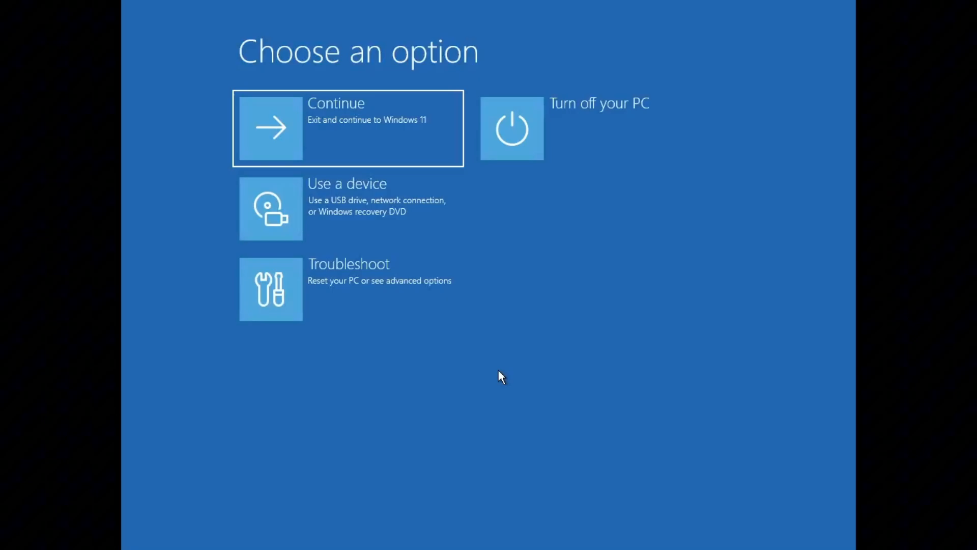
Start Reset this PC with Keep my files, reaching the Cloud download / Local reinstall choice.
click(395, 297)
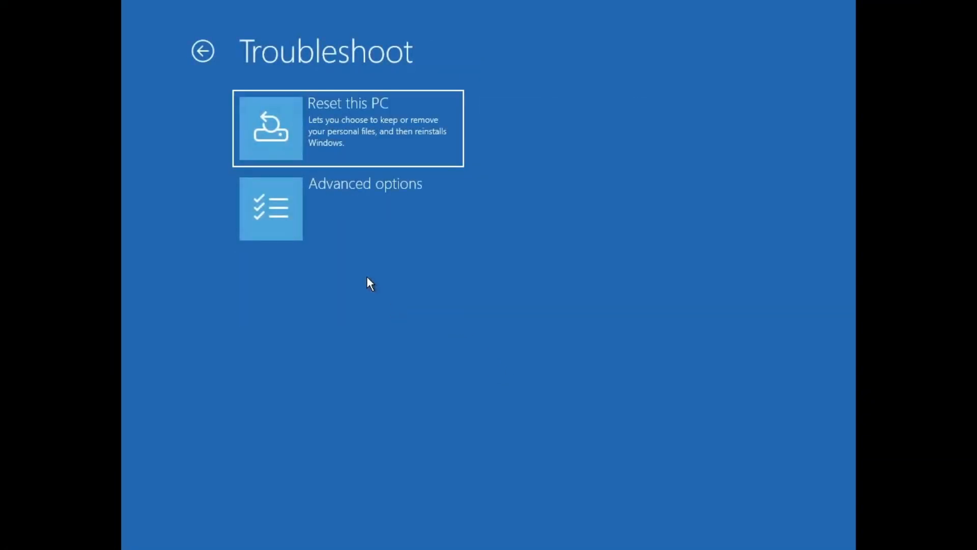
click(341, 128)
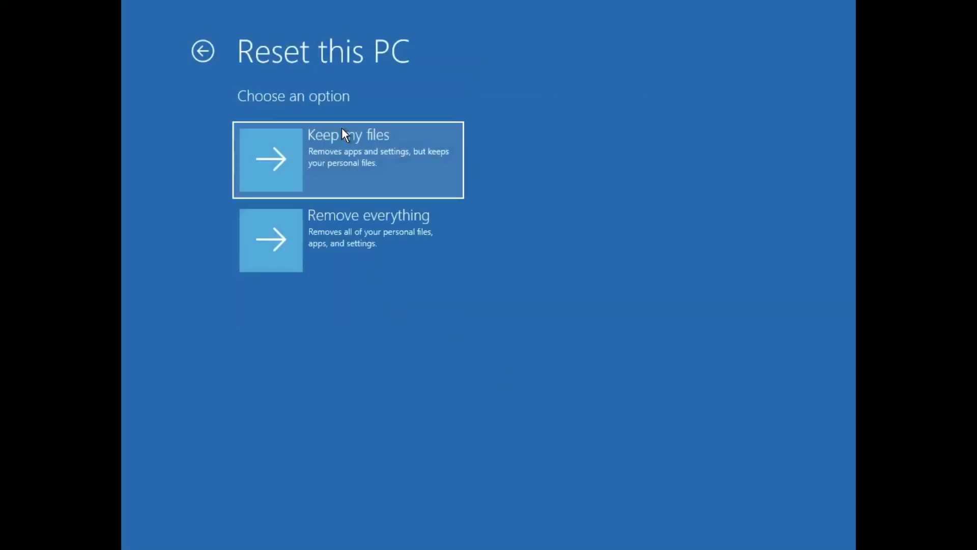
click(357, 154)
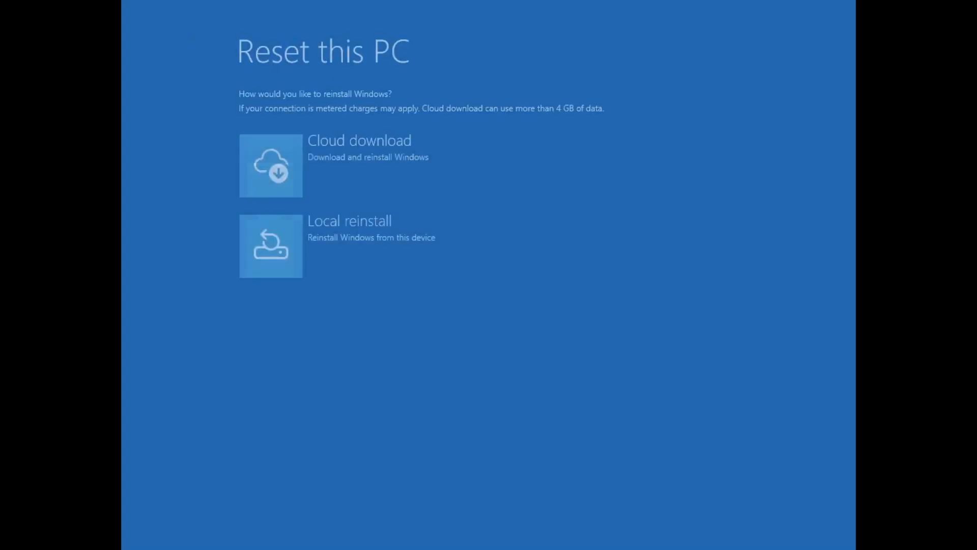